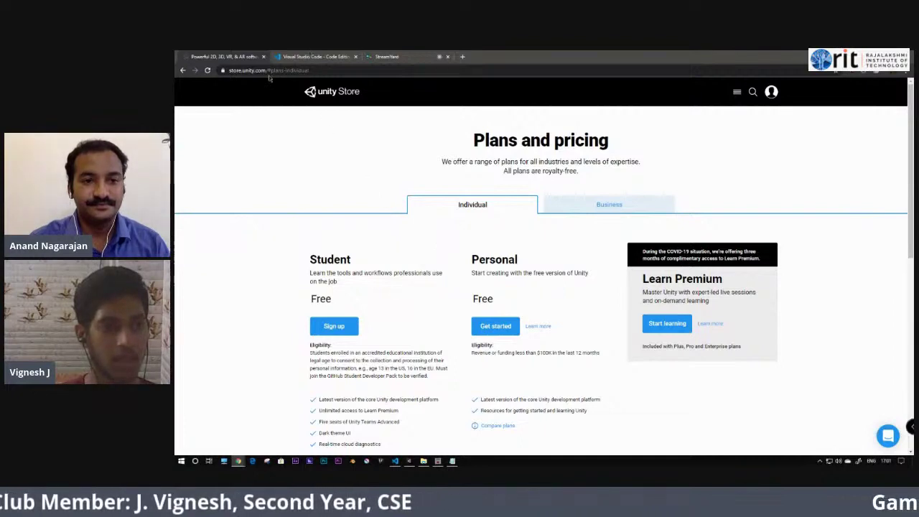
Step: Switch to the Visual Studio Code browser tab at code.visualstudio.com
{"action": "left_click", "coordinate": [310, 58]}
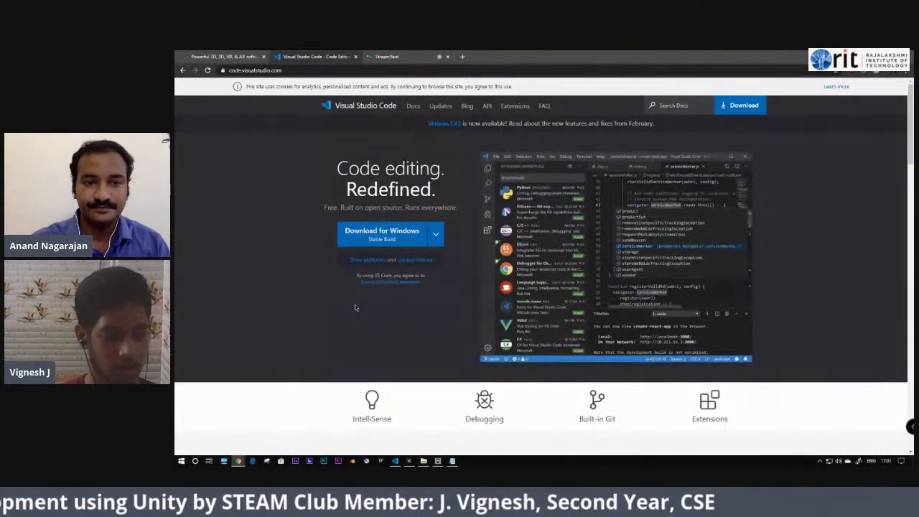
Step: Return from the browser to the Unity Editor's Main scene
{"action": "left_click", "coordinate": [409, 460]}
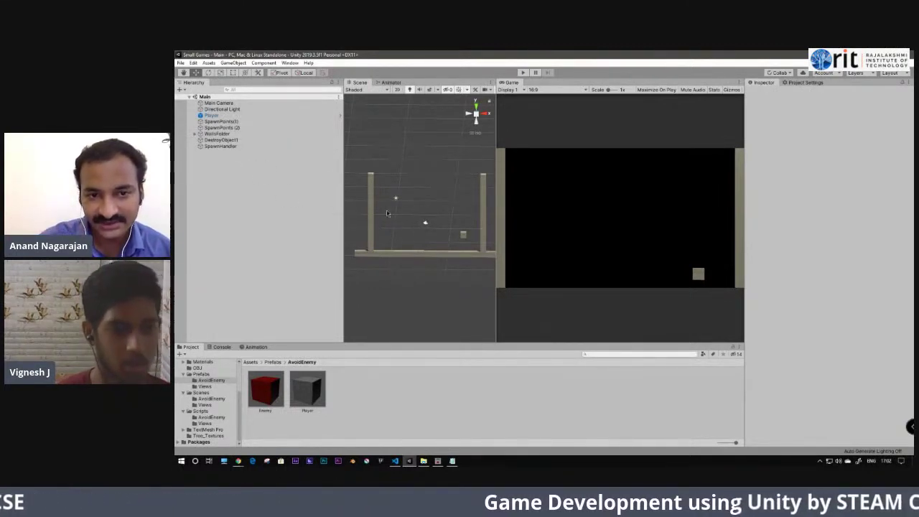
Step: Tilt the Scene view over the walls and select Walls(1), then the Player cube
{"action": "scroll", "coordinate": [387, 215], "scroll_direction": "up", "scroll_amount": 3}
{"action": "middle_click_drag", "start_coordinate": [392, 231], "coordinate": [402, 257]}
{"action": "left_click_drag", "start_coordinate": [402, 257], "coordinate": [424, 230], "text": "alt"}
{"action": "left_click", "coordinate": [444, 252]}
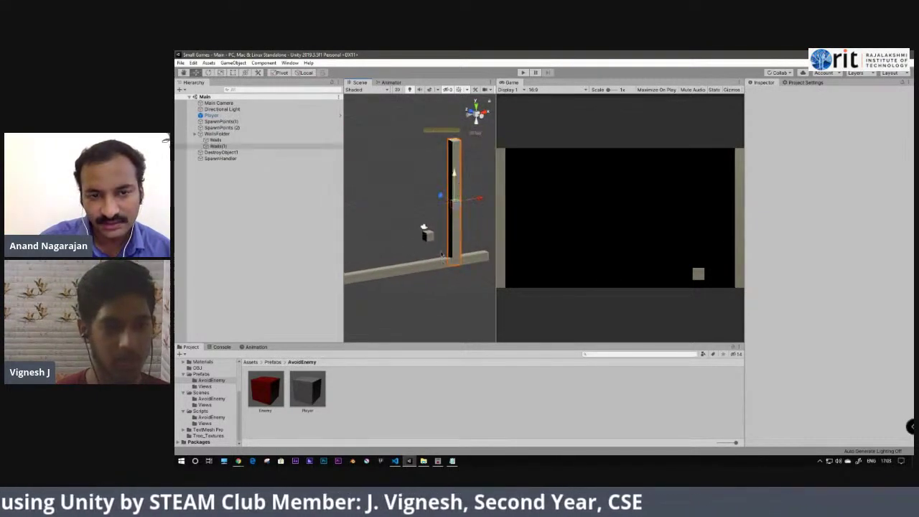
{"action": "left_click", "coordinate": [427, 236]}
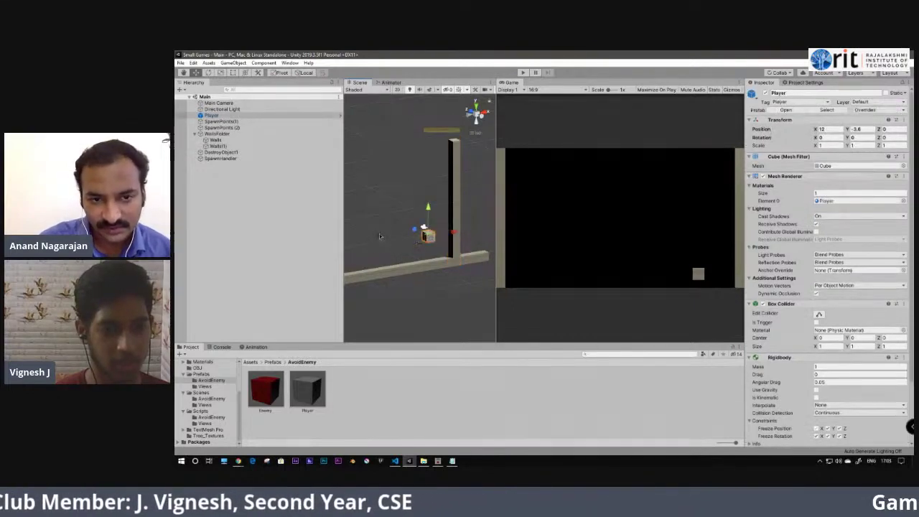
Step: Inspect the Walls object's Box Collider and Rigidbody, then clear the selection
{"action": "left_click_drag", "start_coordinate": [379, 233], "coordinate": [425, 250], "text": "alt"}
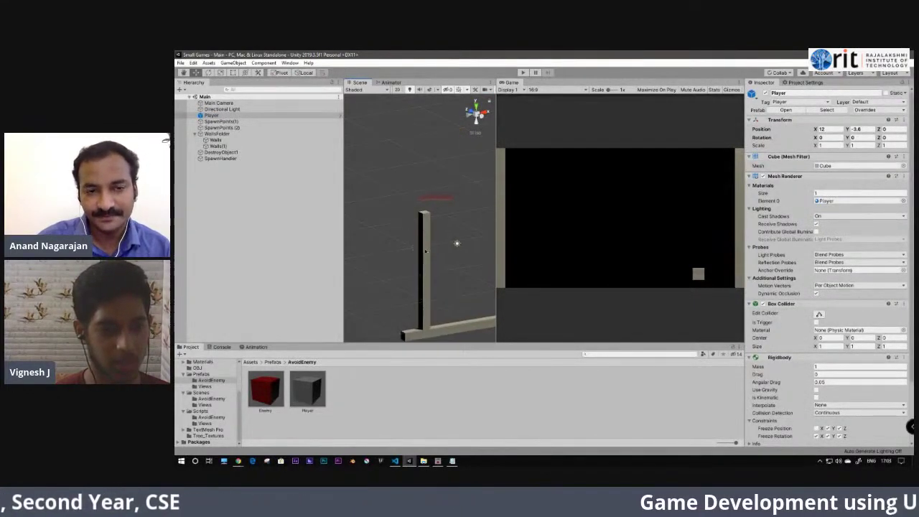
{"action": "left_click", "coordinate": [425, 250]}
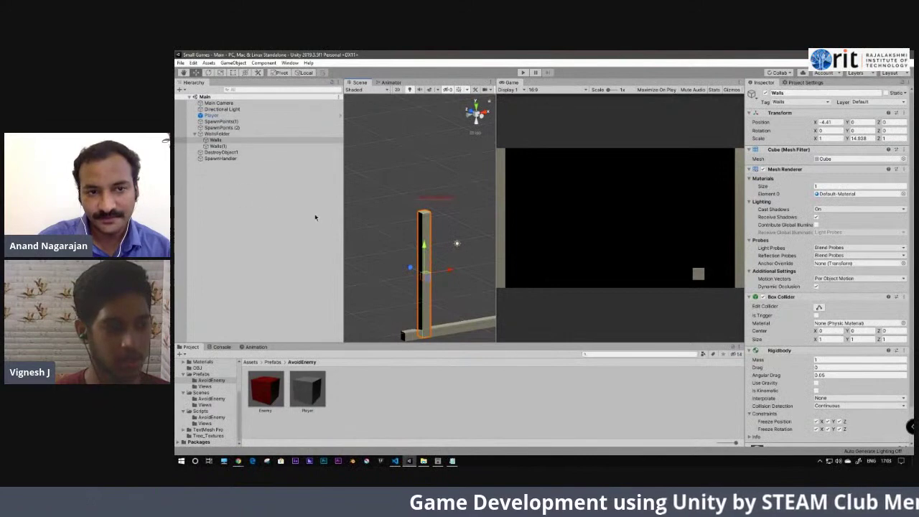
{"action": "mouse_move", "coordinate": [426, 246]}
{"action": "left_mouse_down", "text": "alt"}
{"action": "mouse_move", "coordinate": [484, 247]}
{"action": "mouse_move", "coordinate": [442, 239]}
{"action": "left_mouse_up", "text": "alt"}
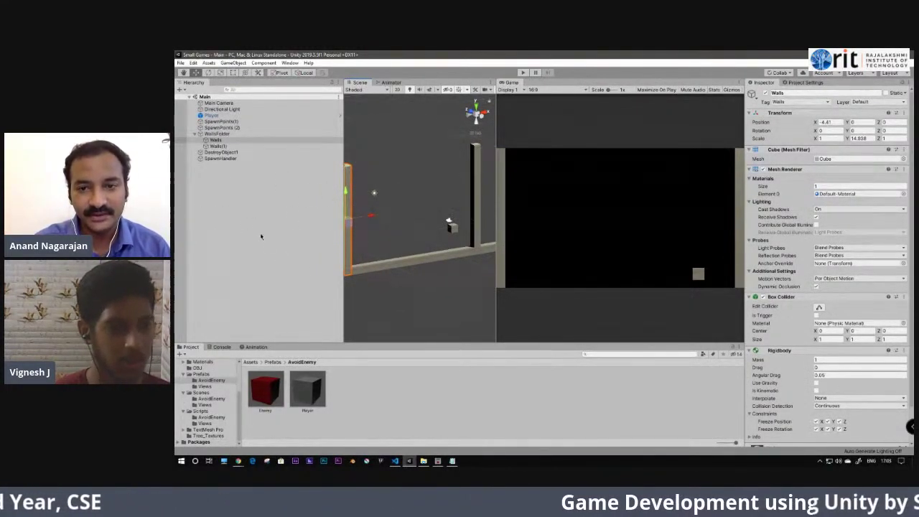
{"action": "left_click", "coordinate": [258, 229]}
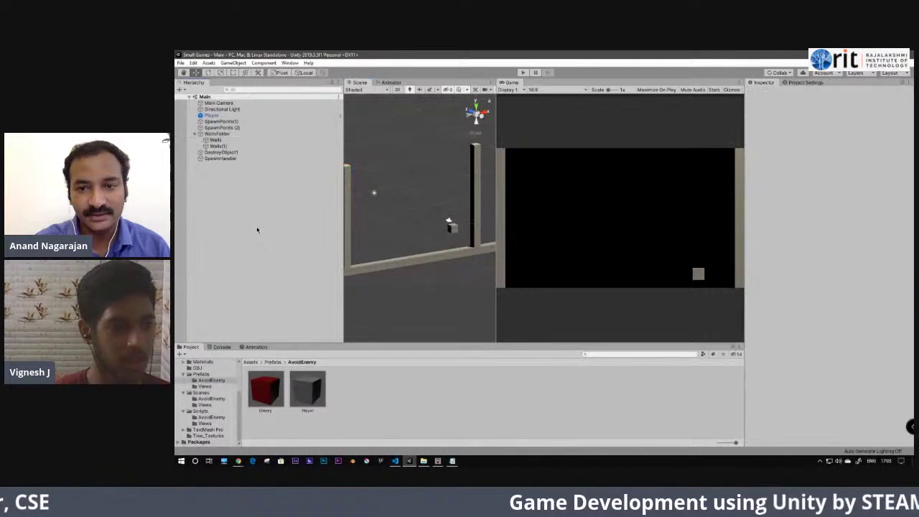
{"action": "right_click", "coordinate": [223, 203]}
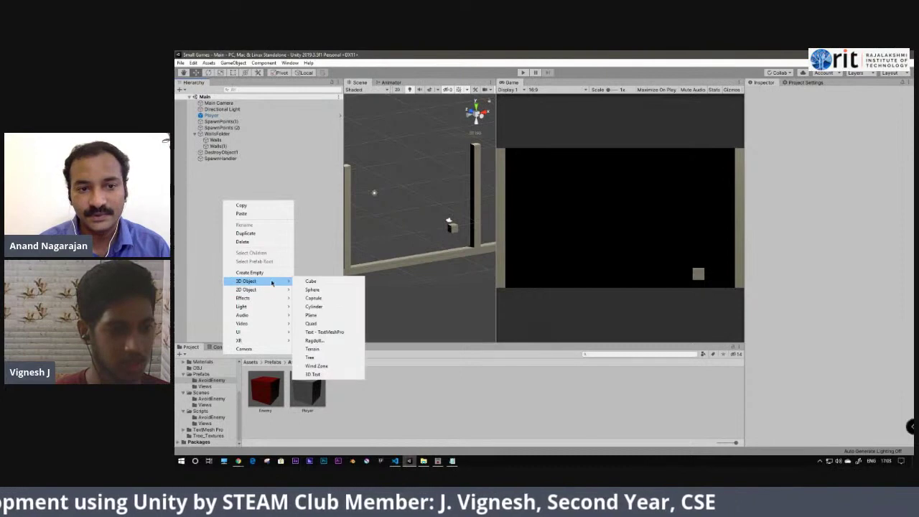
{"action": "mouse_move", "coordinate": [263, 299]}
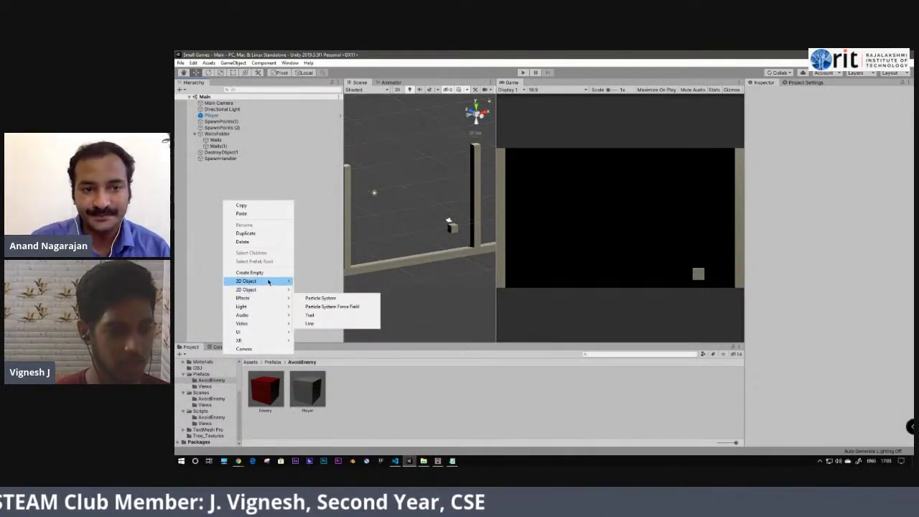
{"action": "mouse_move", "coordinate": [269, 283]}
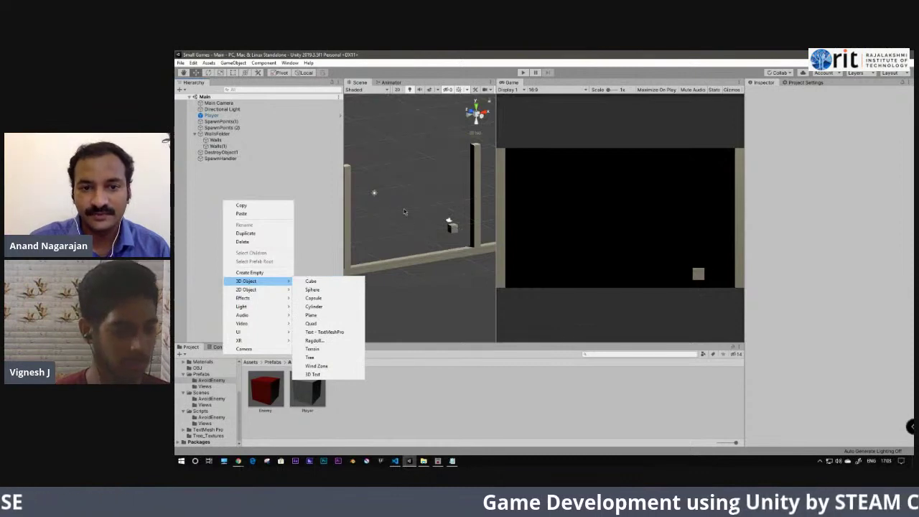
{"action": "left_click", "coordinate": [366, 220]}
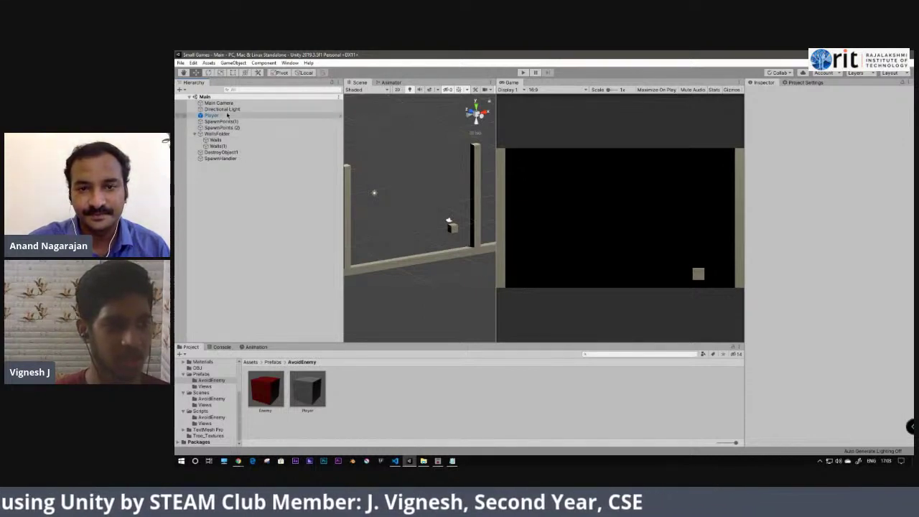
{"action": "left_click", "coordinate": [225, 109]}
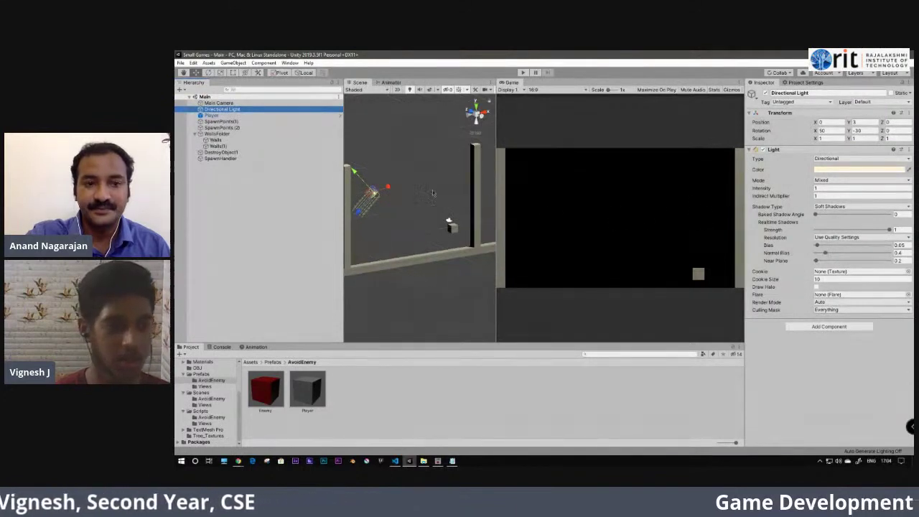
Step: Zoom out the Scene view while reviewing the Directional Light's Transform and Light settings
{"action": "scroll", "coordinate": [405, 190], "scroll_direction": "down", "scroll_amount": 2}
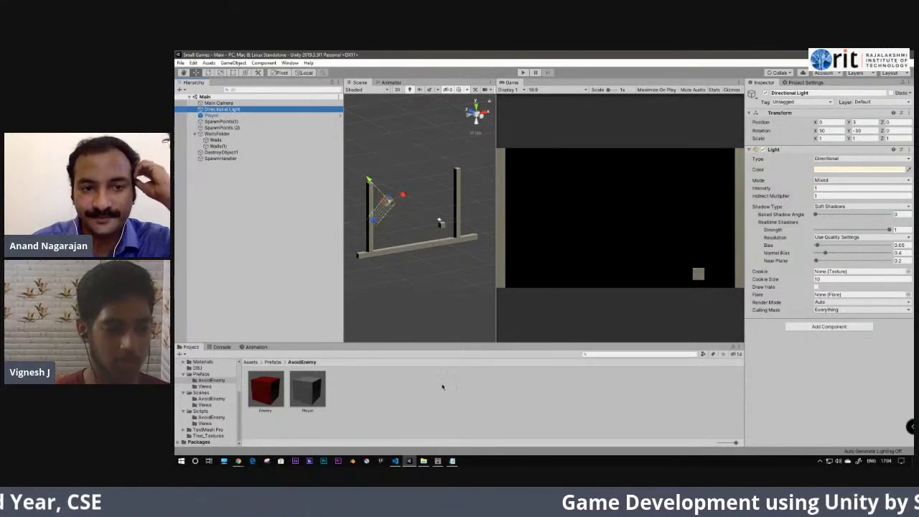
Step: Show the Console, then the Animation window prompting an Animator for the Directional Light
{"action": "left_click", "coordinate": [221, 348]}
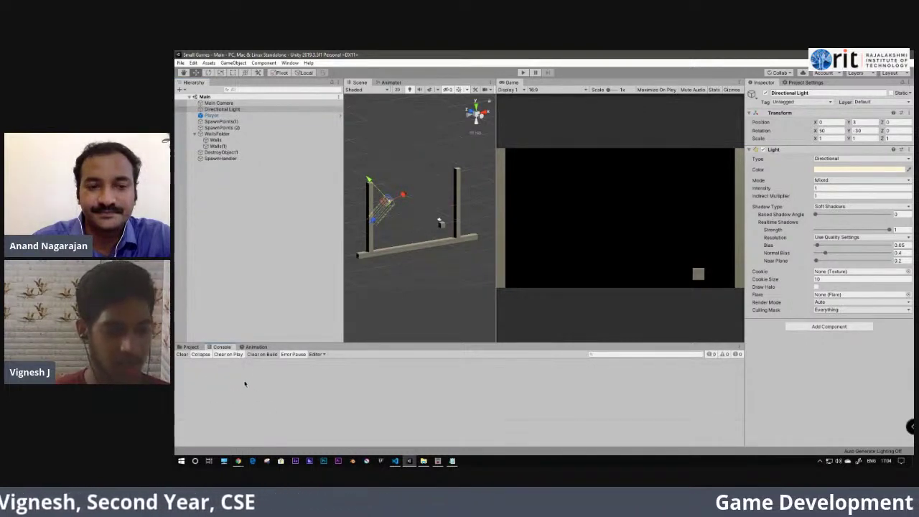
{"action": "left_click", "coordinate": [255, 347]}
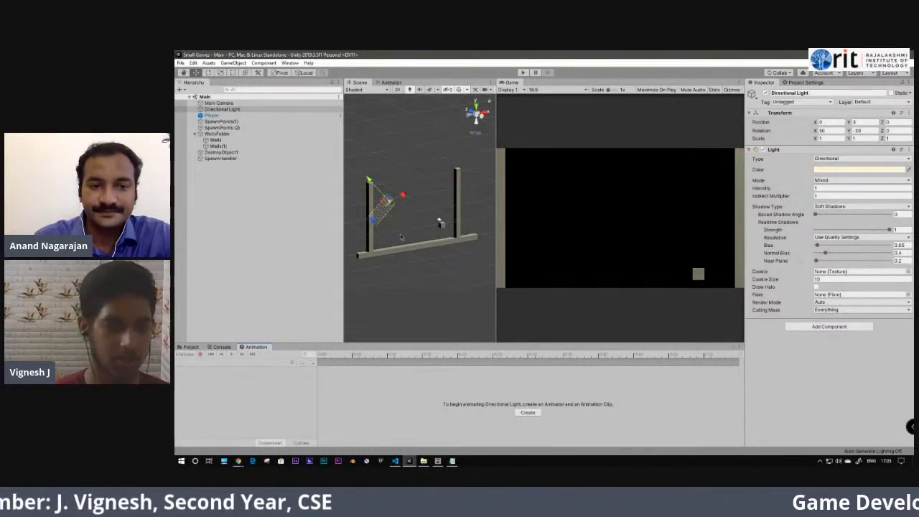
Step: Open the Animator graph and pan and zoom to reveal Any State, Entry and the orange state
{"action": "left_click", "coordinate": [391, 83]}
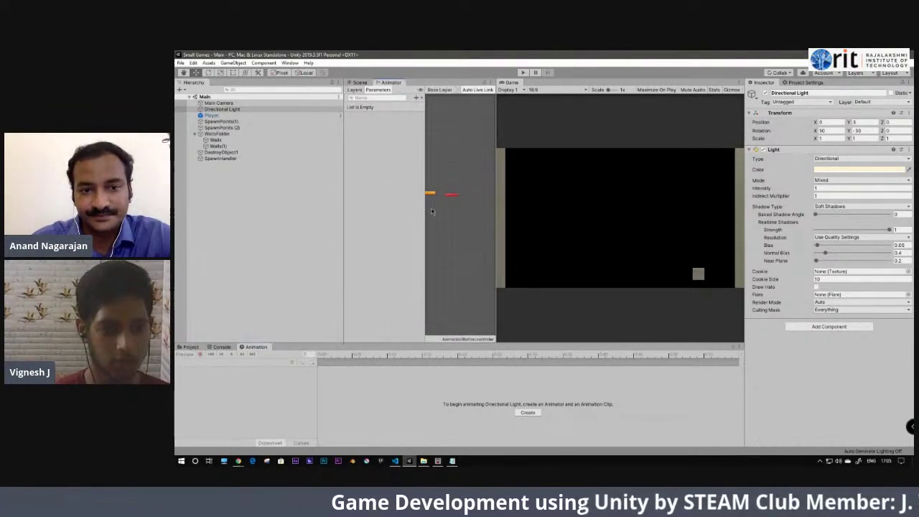
{"action": "scroll", "coordinate": [432, 208], "scroll_direction": "up", "scroll_amount": 5}
{"action": "left_click_drag", "start_coordinate": [424, 193], "coordinate": [405, 188]}
{"action": "scroll", "coordinate": [413, 190], "scroll_direction": "up", "scroll_amount": 4}
{"action": "scroll", "coordinate": [429, 200], "scroll_direction": "down", "scroll_amount": 6}
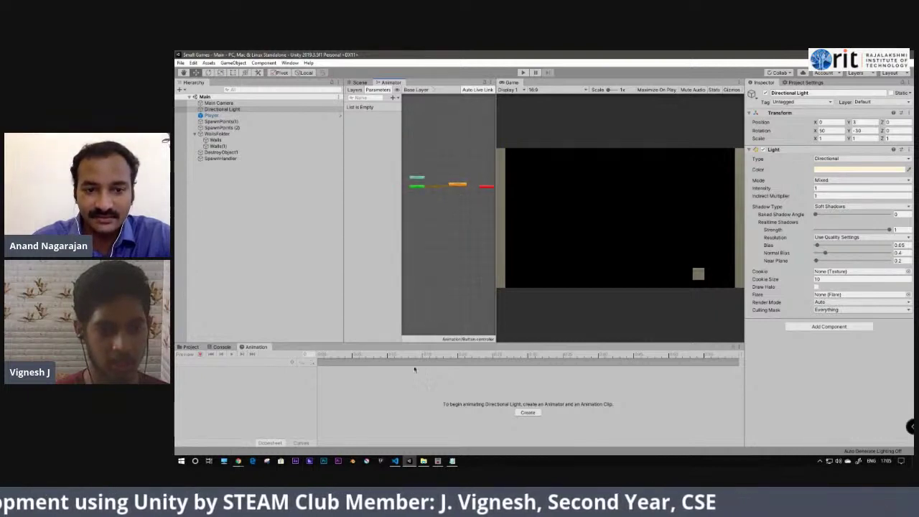
{"action": "scroll", "coordinate": [449, 217], "scroll_direction": "up", "scroll_amount": 4}
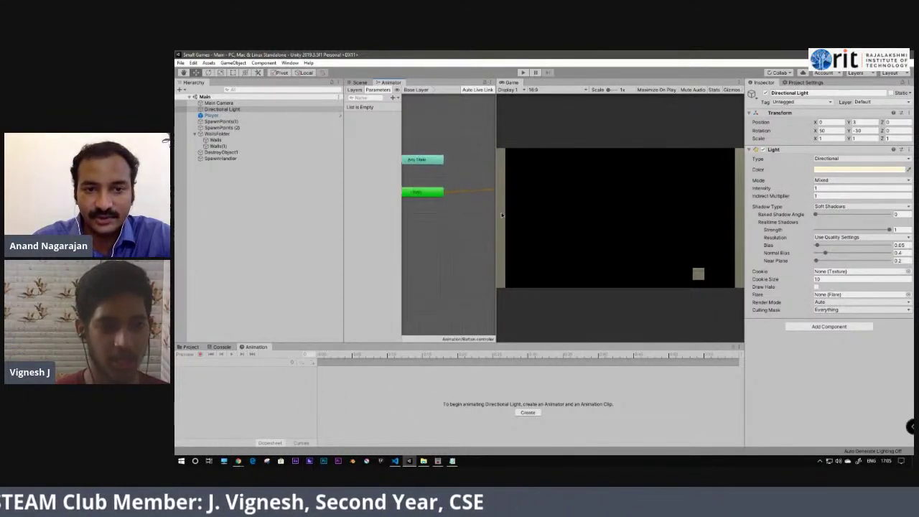
{"action": "scroll", "coordinate": [456, 199], "scroll_direction": "down", "scroll_amount": 3}
{"action": "middle_click_drag", "start_coordinate": [456, 201], "coordinate": [430, 201]}
{"action": "scroll", "coordinate": [455, 204], "scroll_direction": "up", "scroll_amount": 3}
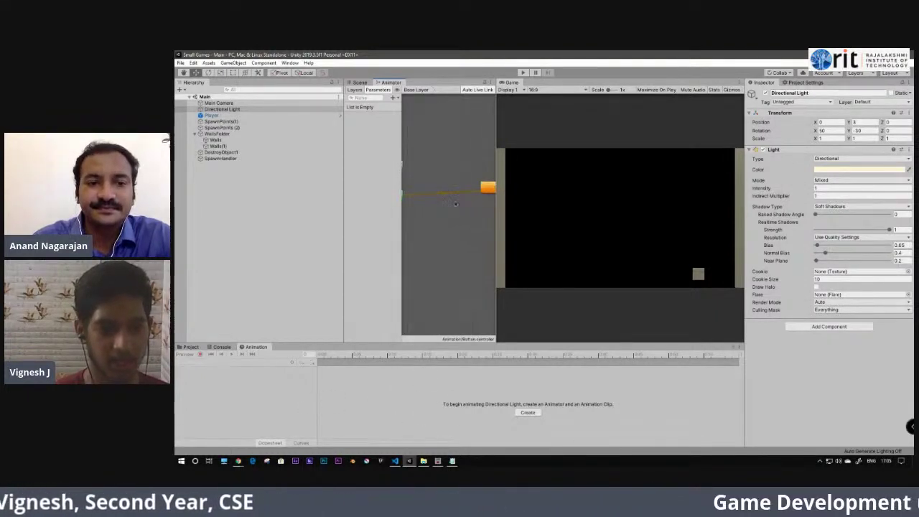
{"action": "left_click_drag", "start_coordinate": [496, 215], "coordinate": [667, 216]}
{"action": "scroll", "coordinate": [576, 245], "scroll_direction": "up", "scroll_amount": 3}
{"action": "middle_click_drag", "start_coordinate": [576, 245], "coordinate": [735, 250]}
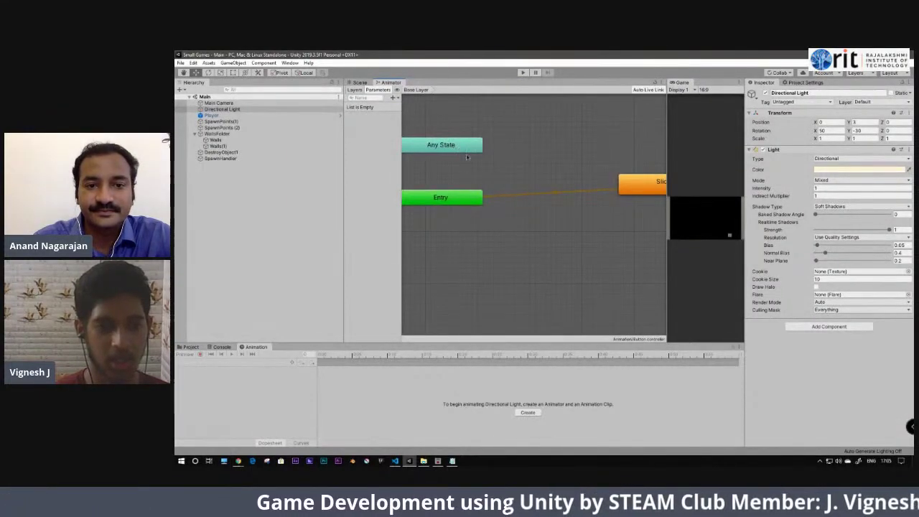
Step: Frame the SlideRight state, scroll over to Exit, then return to the 3D Scene view
{"action": "key", "text": "f"}
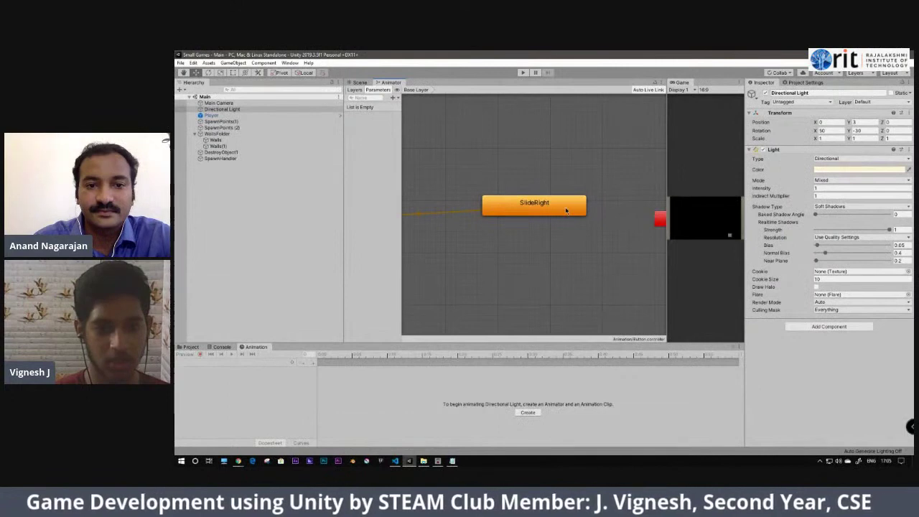
{"action": "scroll", "coordinate": [566, 210], "scroll_direction": "right", "scroll_amount": 2}
{"action": "scroll", "coordinate": [567, 208], "scroll_direction": "right", "scroll_amount": 4}
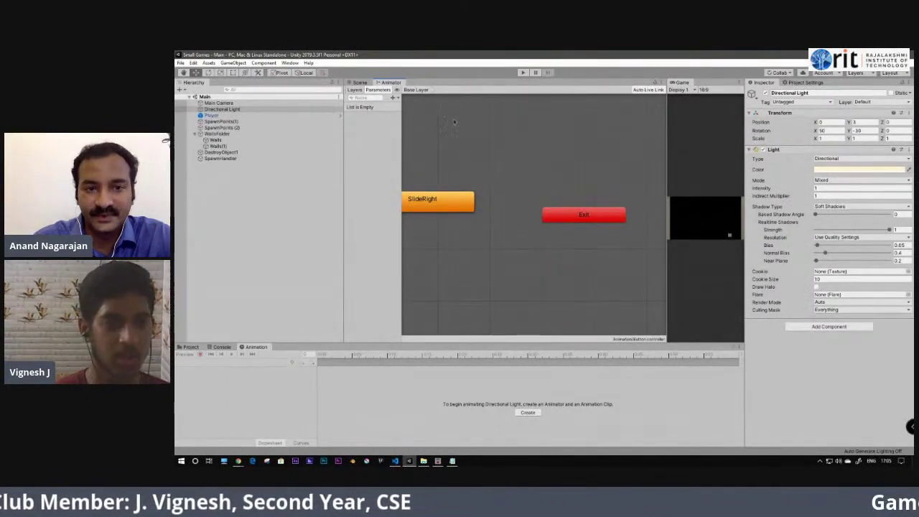
{"action": "left_click", "coordinate": [359, 82]}
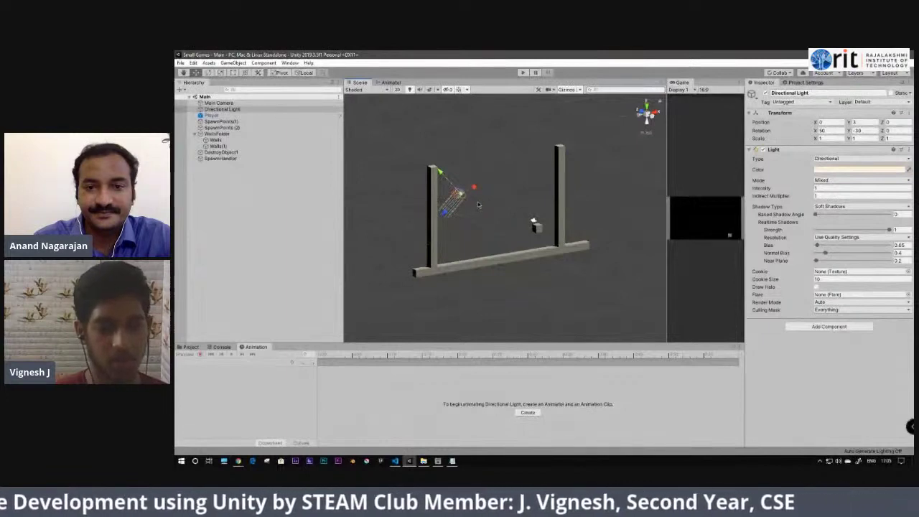
{"action": "scroll", "coordinate": [476, 201], "scroll_direction": "up", "scroll_amount": 2}
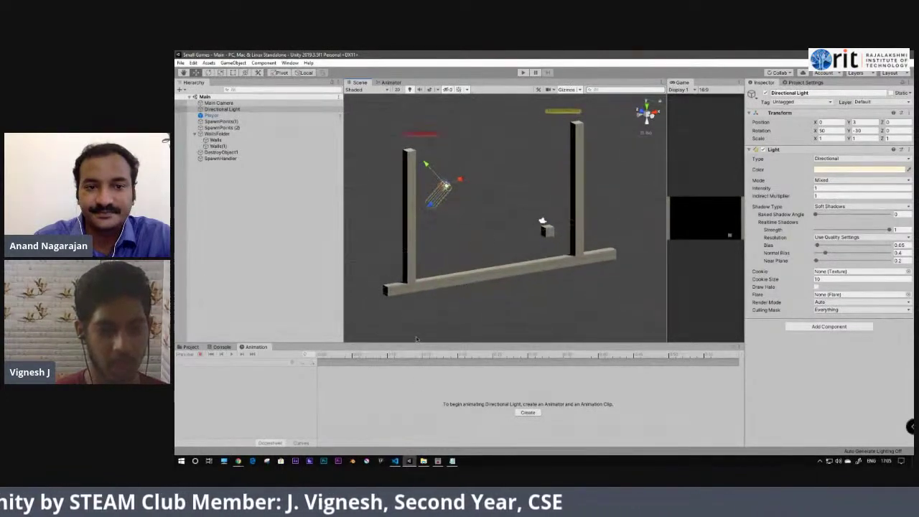
{"action": "left_click", "coordinate": [438, 460]}
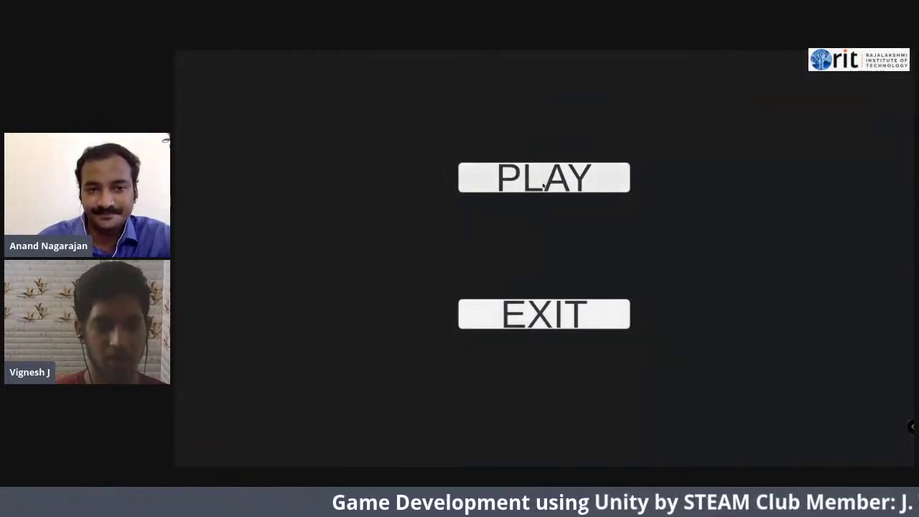
Step: Click PLAY, dodge falling red squares with the arrow keys until game over, then return to the menu
{"action": "left_click", "coordinate": [547, 180]}
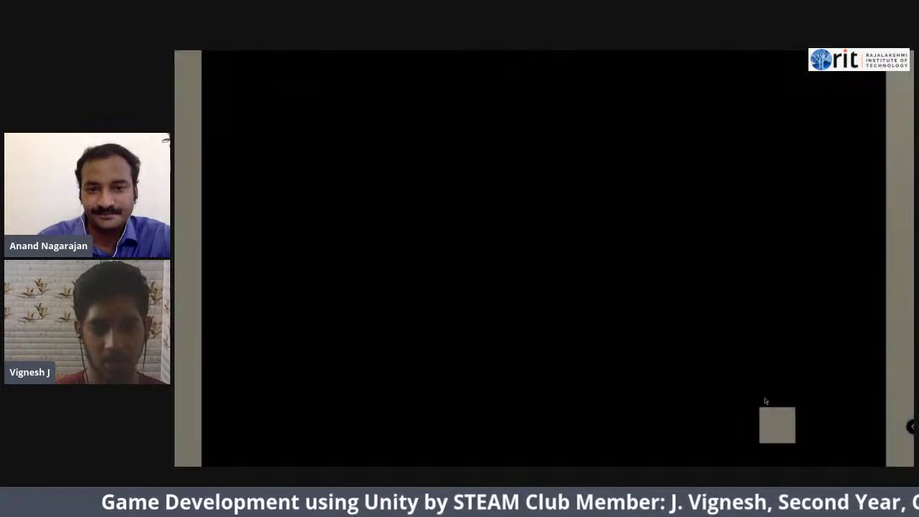
{"action": "key", "text": "Left"}
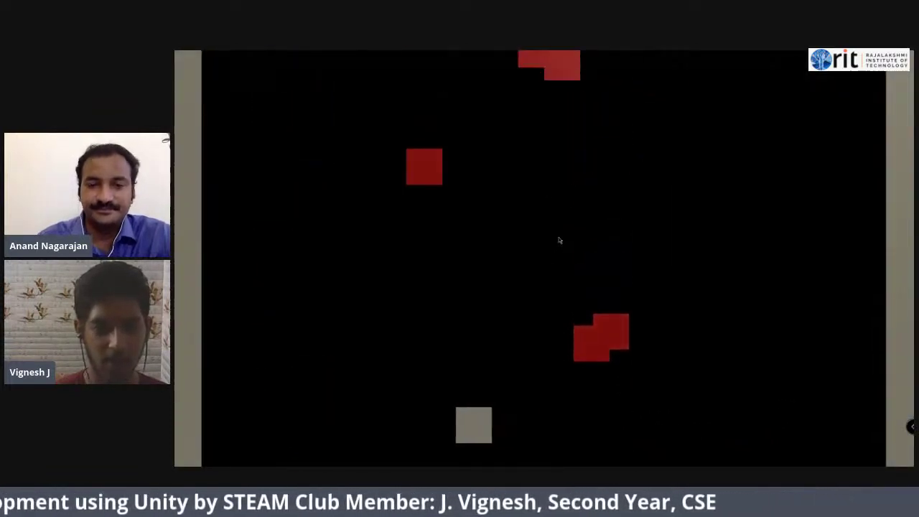
{"action": "key", "text": "Right"}
{"action": "key", "text": "Left"}
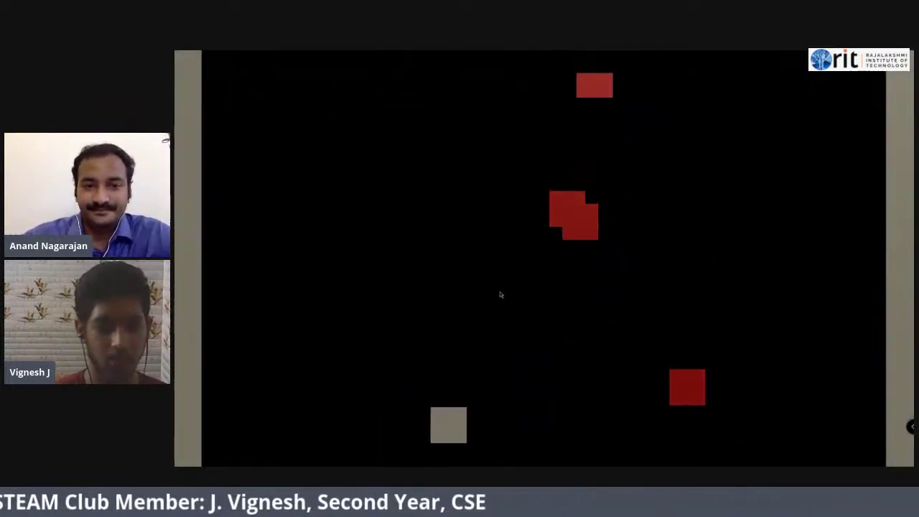
{"action": "key", "text": "Right"}
{"action": "key", "text": "Right"}
{"action": "key", "text": "Left"}
{"action": "key", "text": "Right"}
{"action": "key", "text": "Left"}
{"action": "key", "text": "Right"}
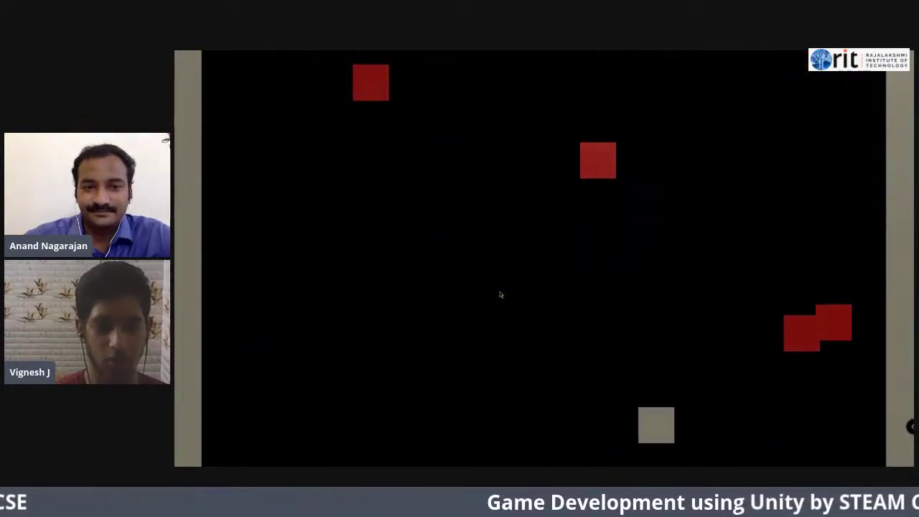
{"action": "key", "text": "Left"}
{"action": "key", "text": "Left"}
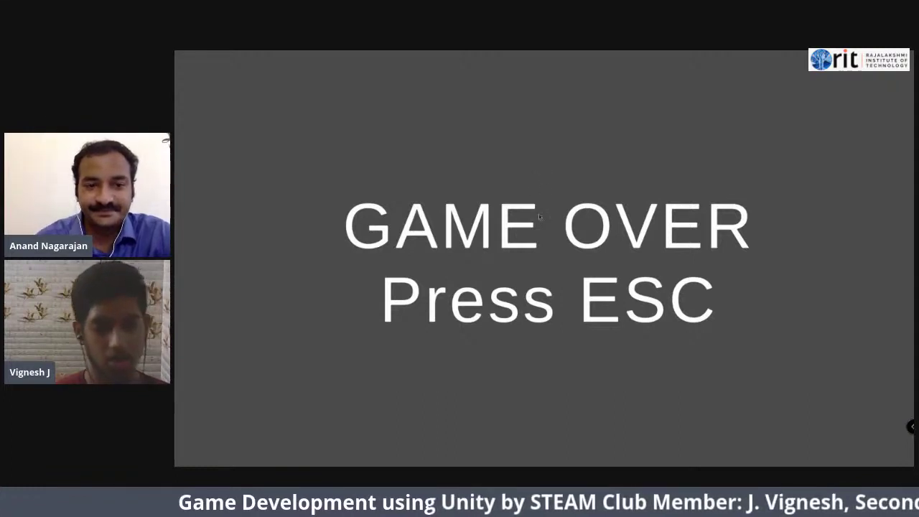
{"action": "key", "text": "Escape"}
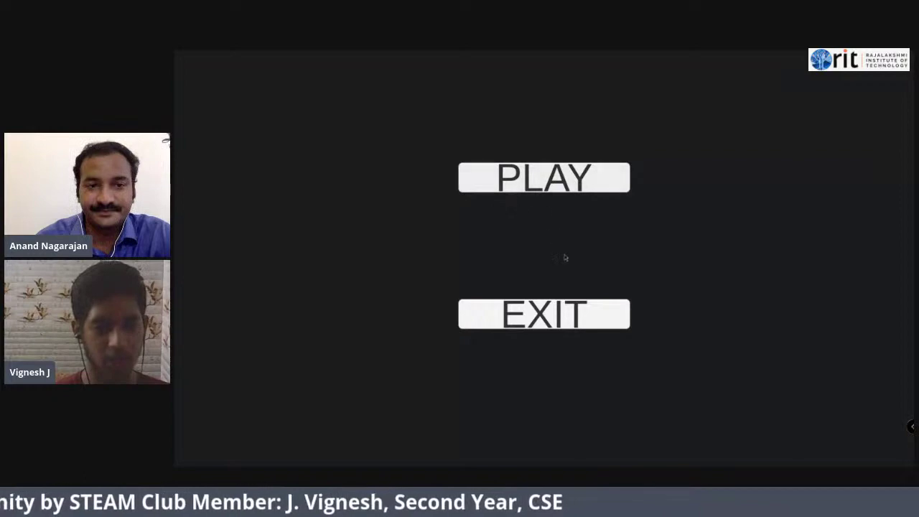
{"action": "key", "text": "super"}
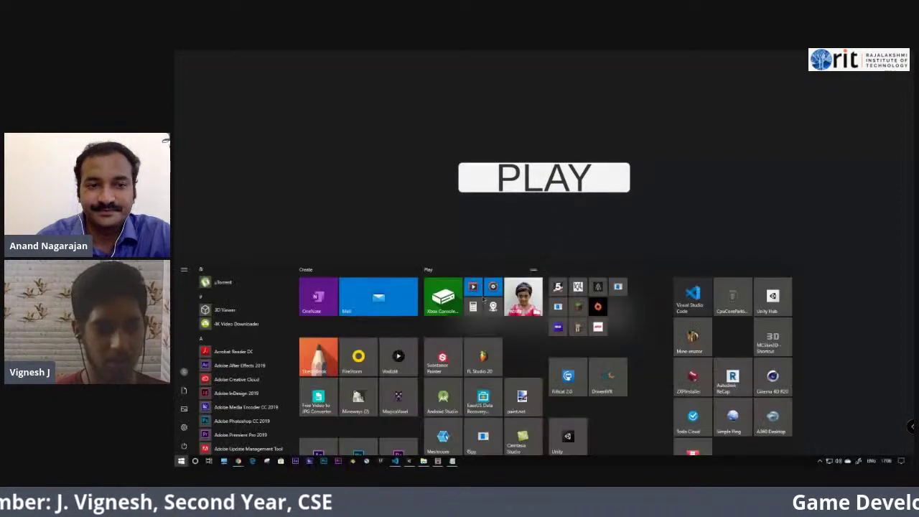
Step: Close the Start menu to bring the Unity Editor back to the front
{"action": "key", "text": "Escape"}
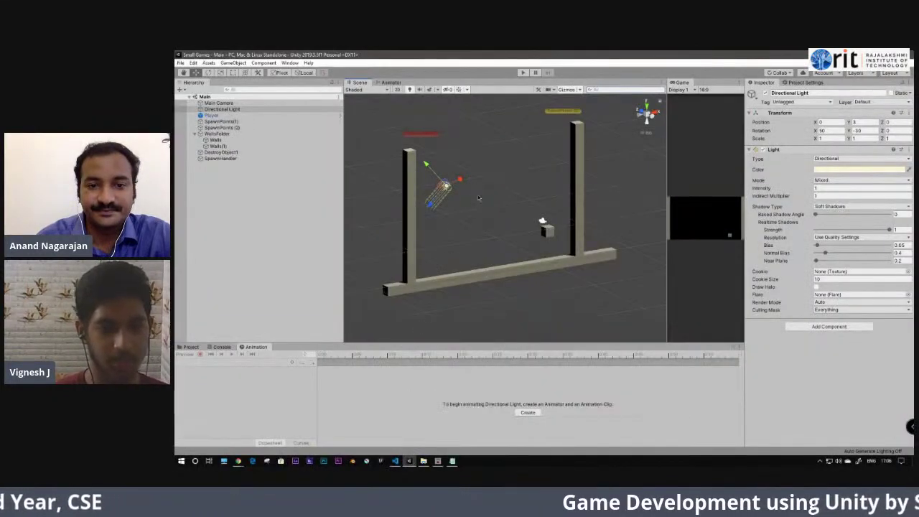
Step: Select Main Camera (orthographic, size 5.744344) and widen the Game view beside the Scene
{"action": "left_click", "coordinate": [219, 104]}
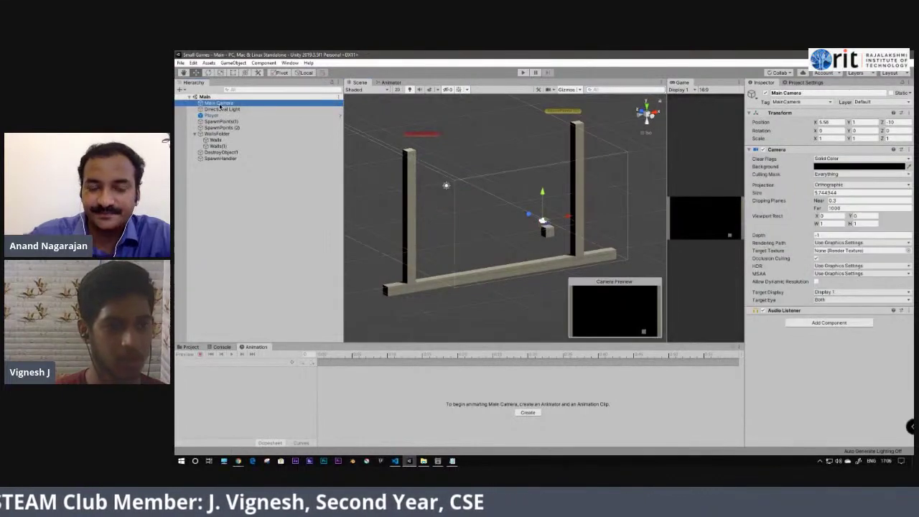
{"action": "left_click_drag", "start_coordinate": [661, 228], "coordinate": [539, 228]}
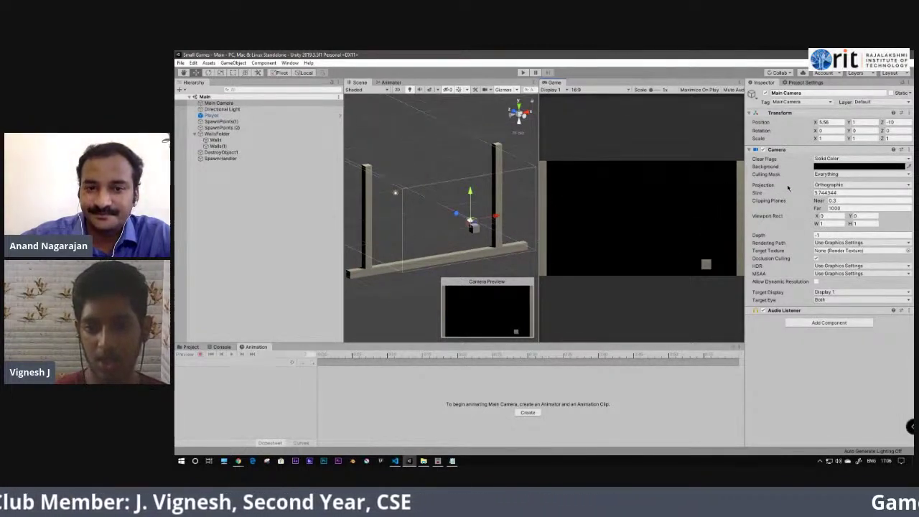
{"action": "left_click", "coordinate": [835, 186]}
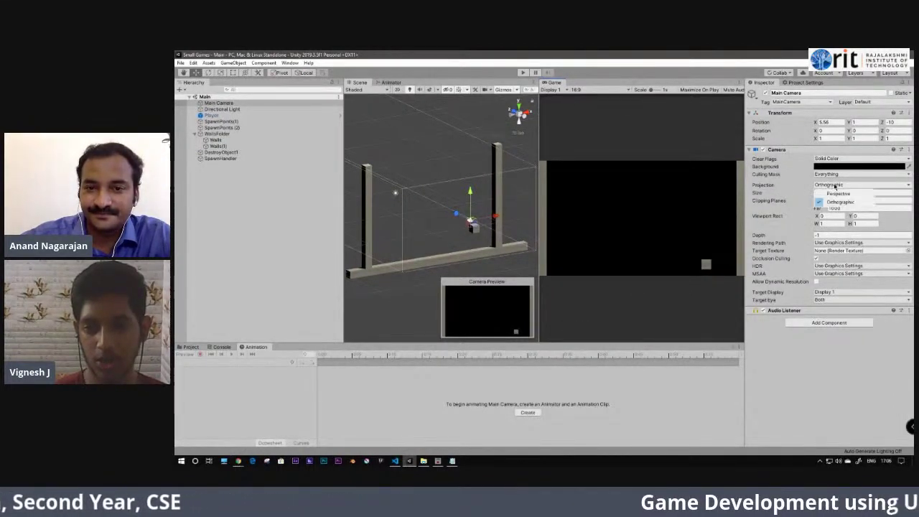
{"action": "left_click", "coordinate": [833, 195]}
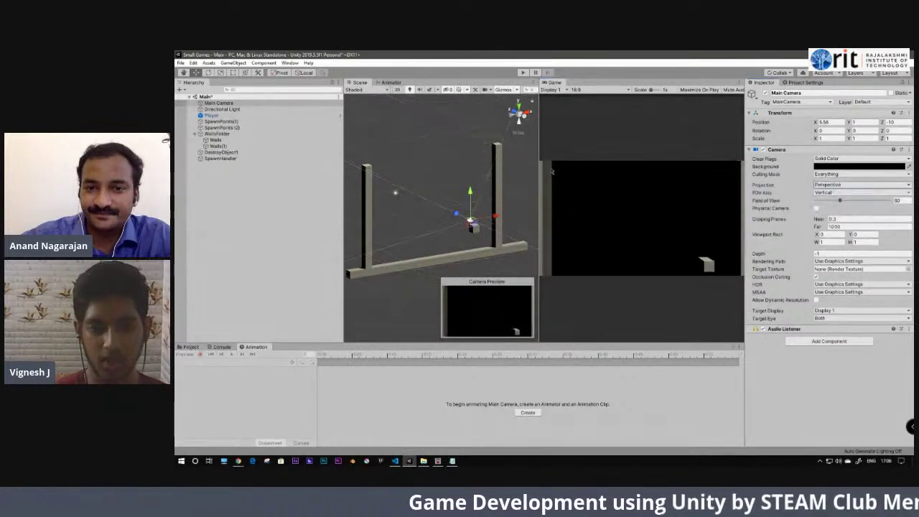
{"action": "left_click", "coordinate": [824, 186]}
{"action": "left_click", "coordinate": [832, 203]}
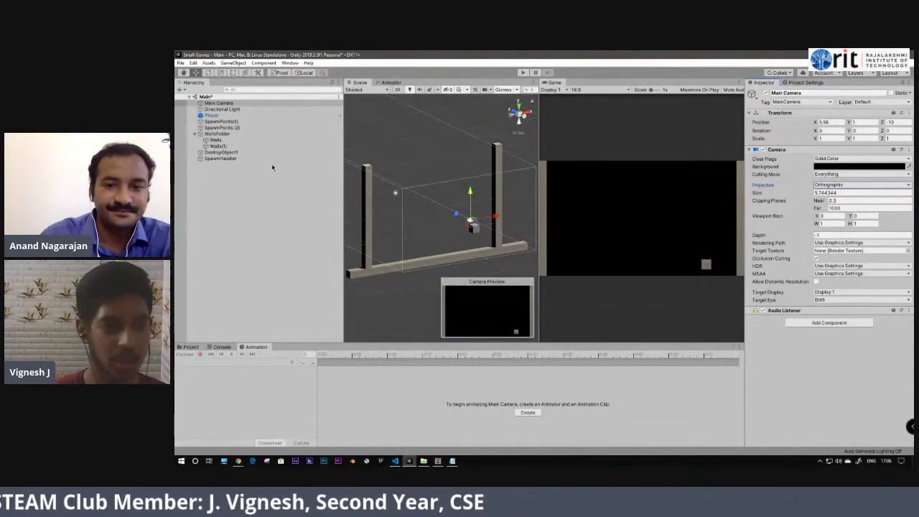
Step: Inspect the Directional Light's settings, then the Player cube's collider and rigidbody
{"action": "left_click", "coordinate": [227, 109]}
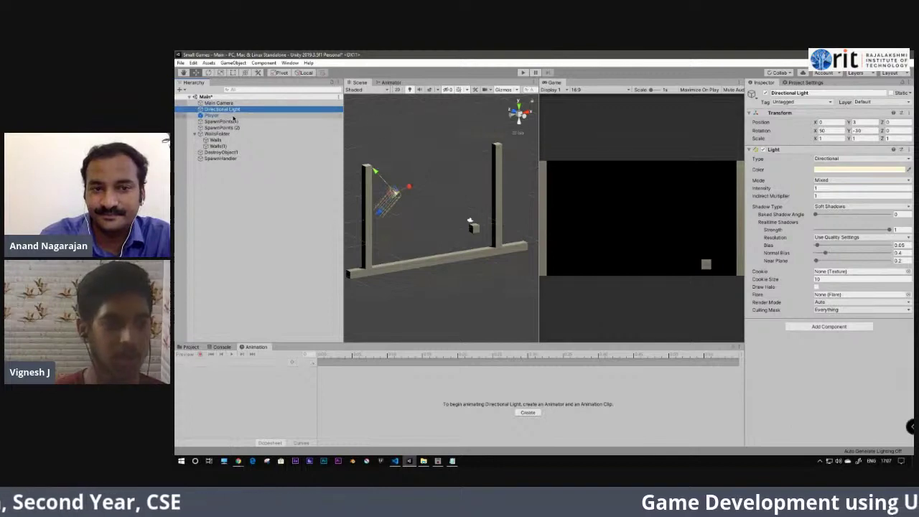
{"action": "left_click", "coordinate": [213, 116]}
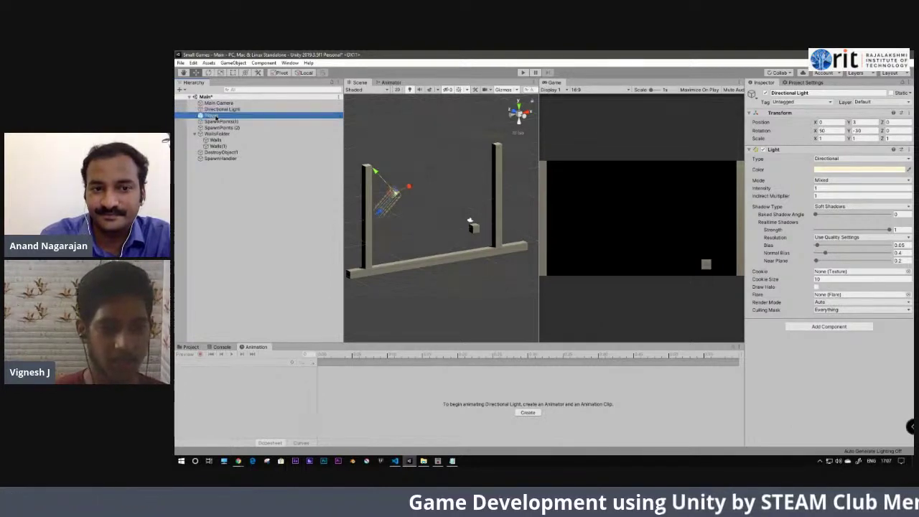